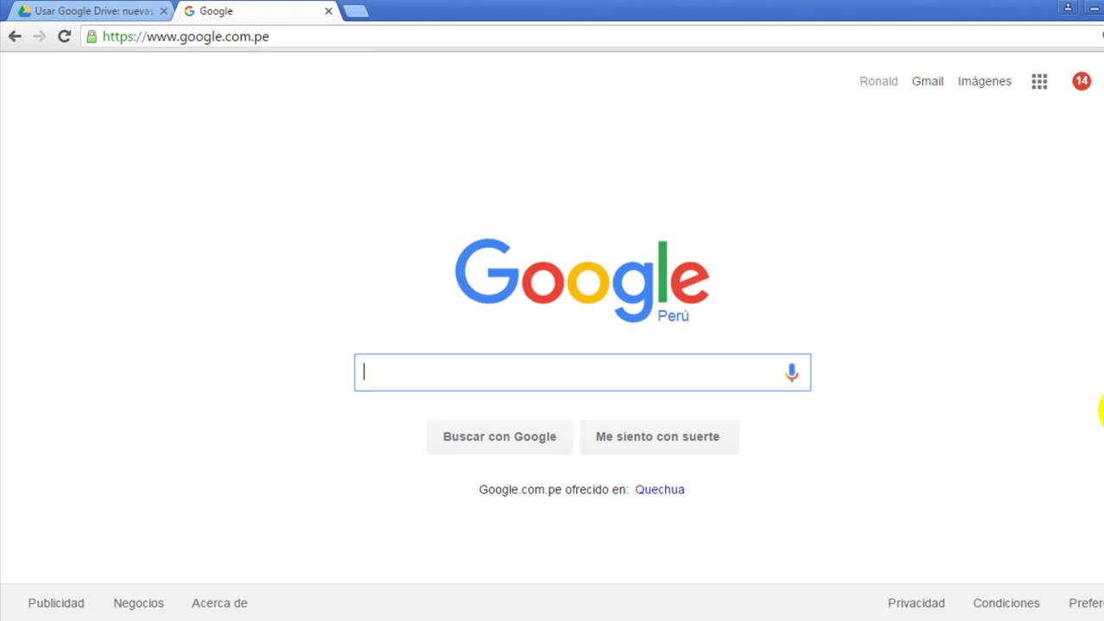
Search Google for "GOOGLE DRIVE" and open the Google Drive cloud storage page from the results
{"action": "type", "text": "GOOGLE DRIVE"}
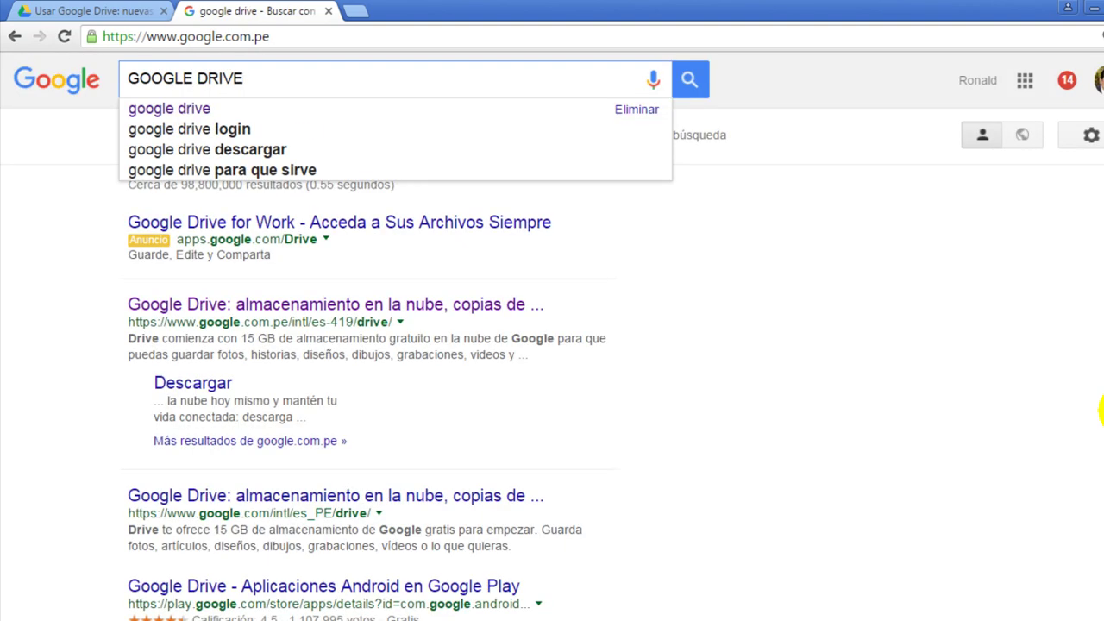
{"action": "key", "text": "Return"}
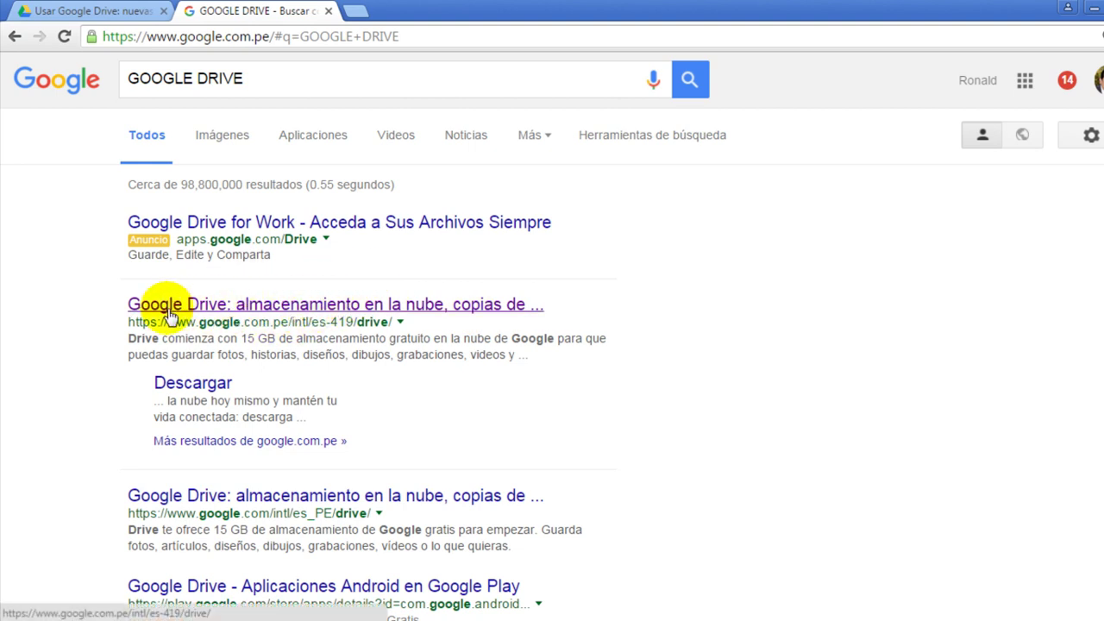
{"action": "left_click", "coordinate": [370, 309]}
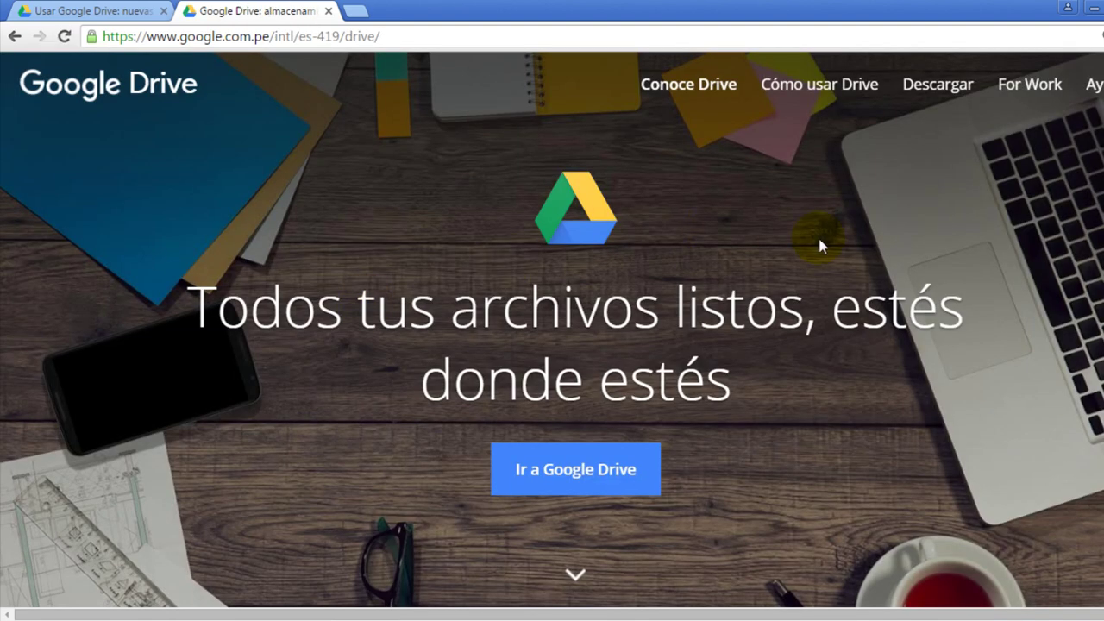
Go to Google Drive from its landing page and dismiss the welcome dialog about secure storage
{"action": "scroll", "coordinate": [552, 331], "scroll_direction": "down", "scroll_amount": 20}
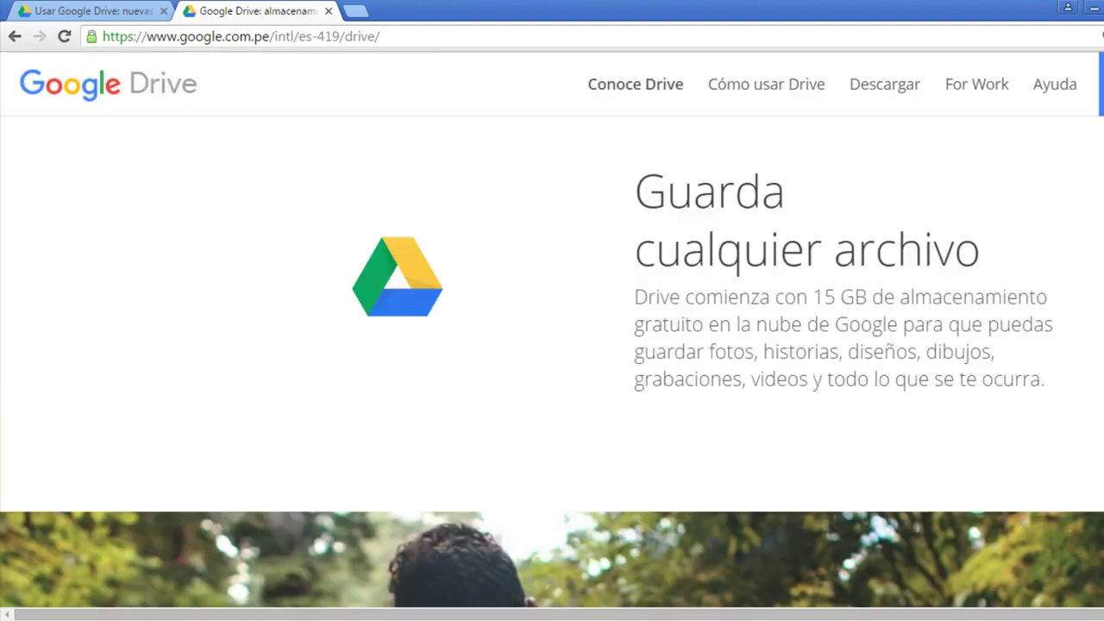
{"action": "scroll", "coordinate": [551, 362], "scroll_direction": "down", "scroll_amount": 5}
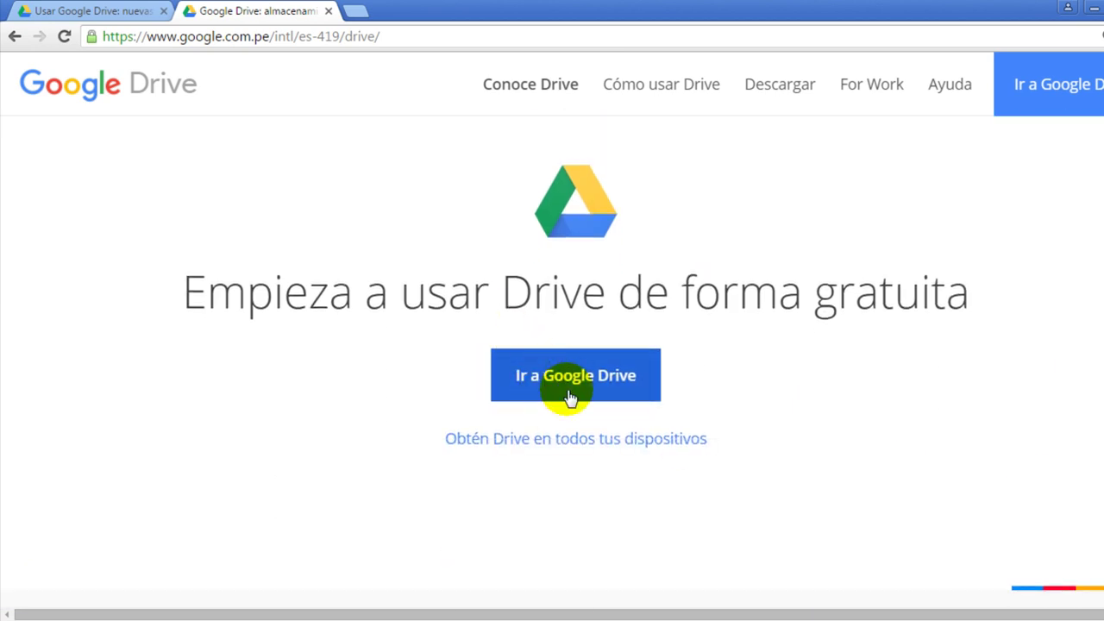
{"action": "left_click", "coordinate": [581, 379]}
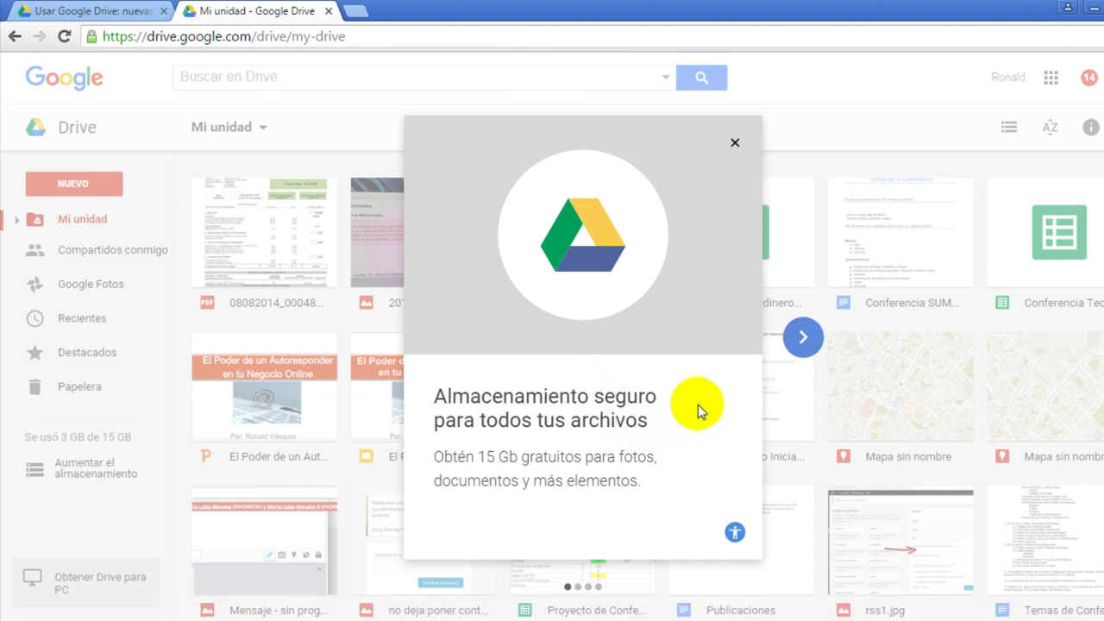
{"action": "left_click", "coordinate": [734, 143]}
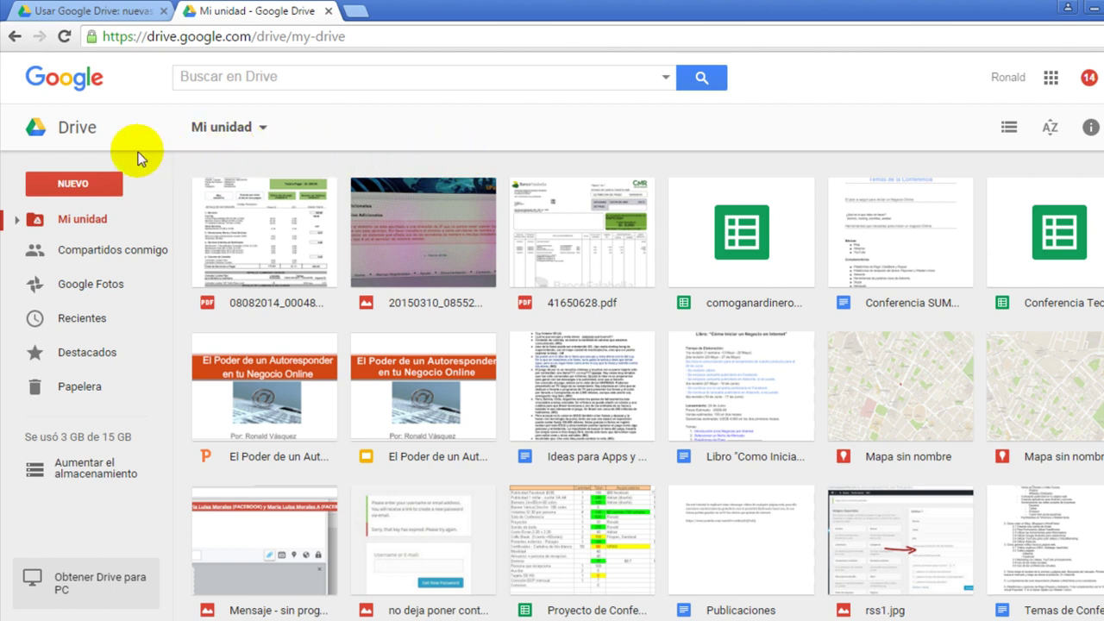
Upload the file TOURS.pdf from the desktop (Escritorio) folder to My Drive
{"action": "left_click", "coordinate": [87, 185]}
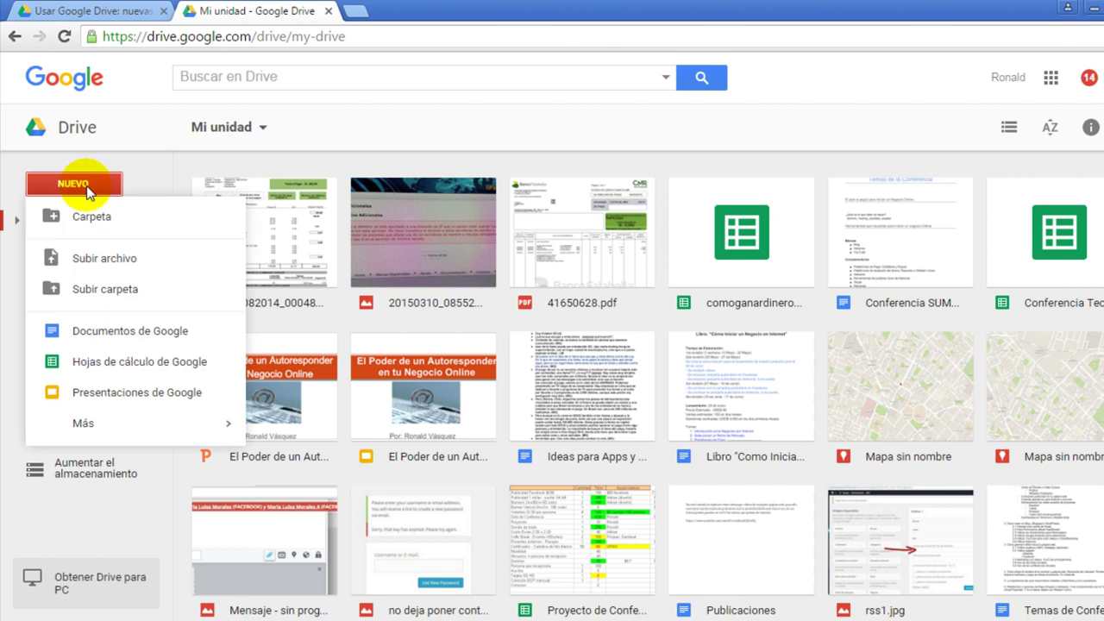
{"action": "left_click", "coordinate": [122, 264]}
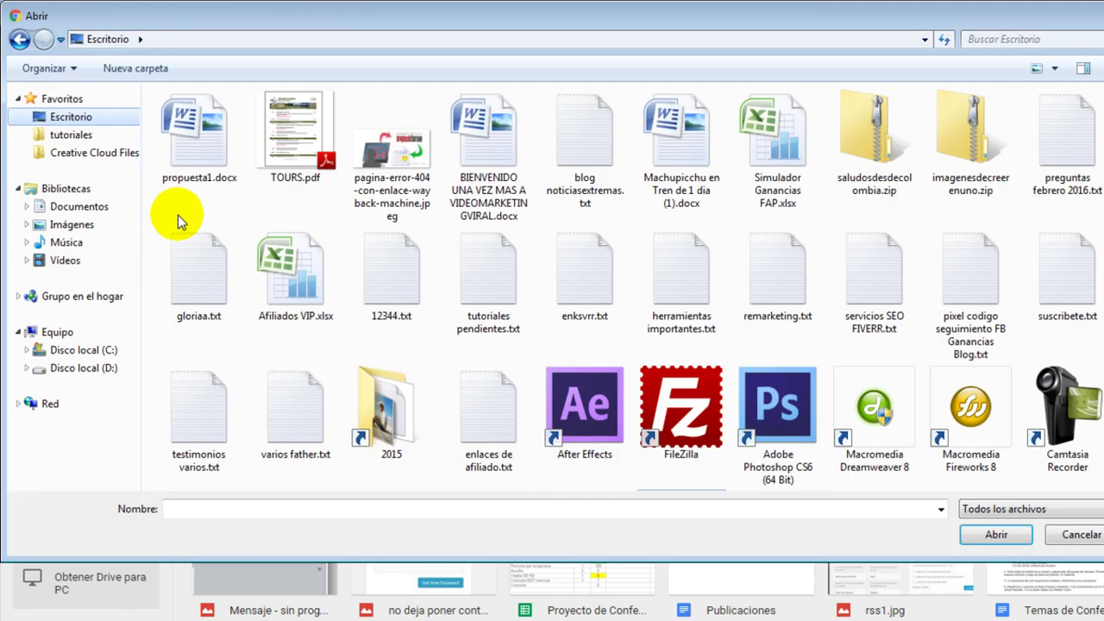
{"action": "left_click", "coordinate": [304, 150]}
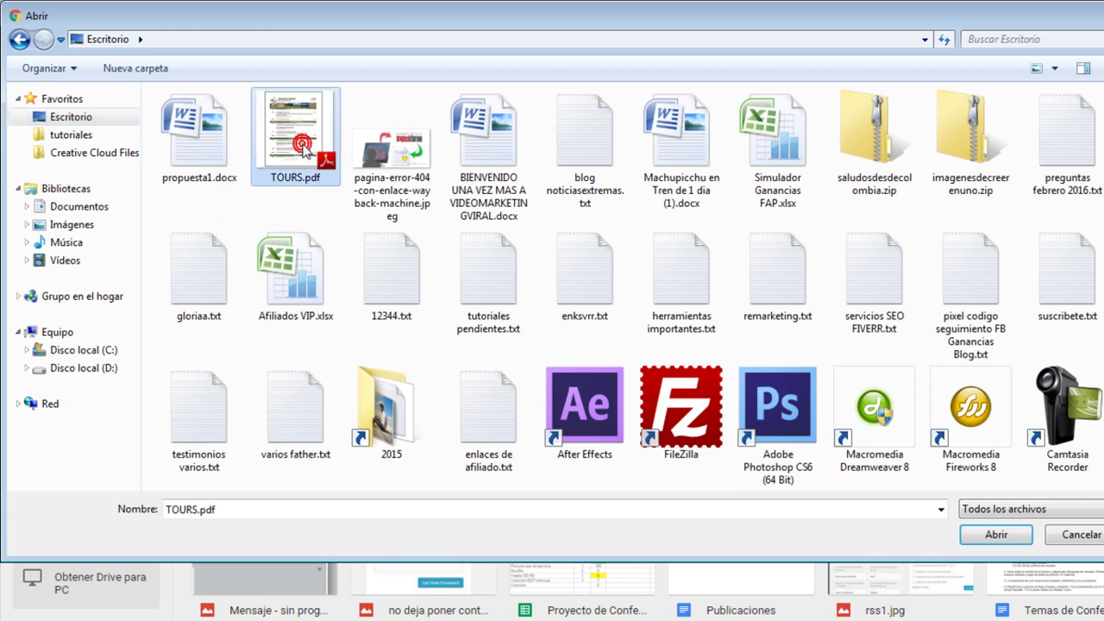
{"action": "left_click", "coordinate": [997, 536]}
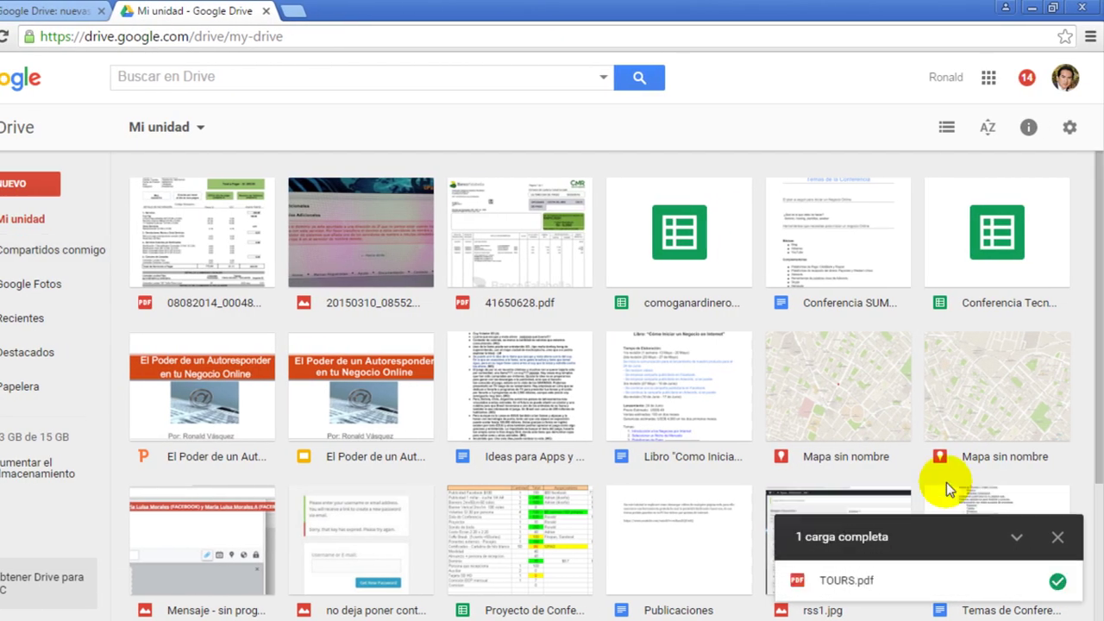
Preview the uploaded TOURS.pdf, look through its pages and close the preview
{"action": "left_click", "coordinate": [878, 583]}
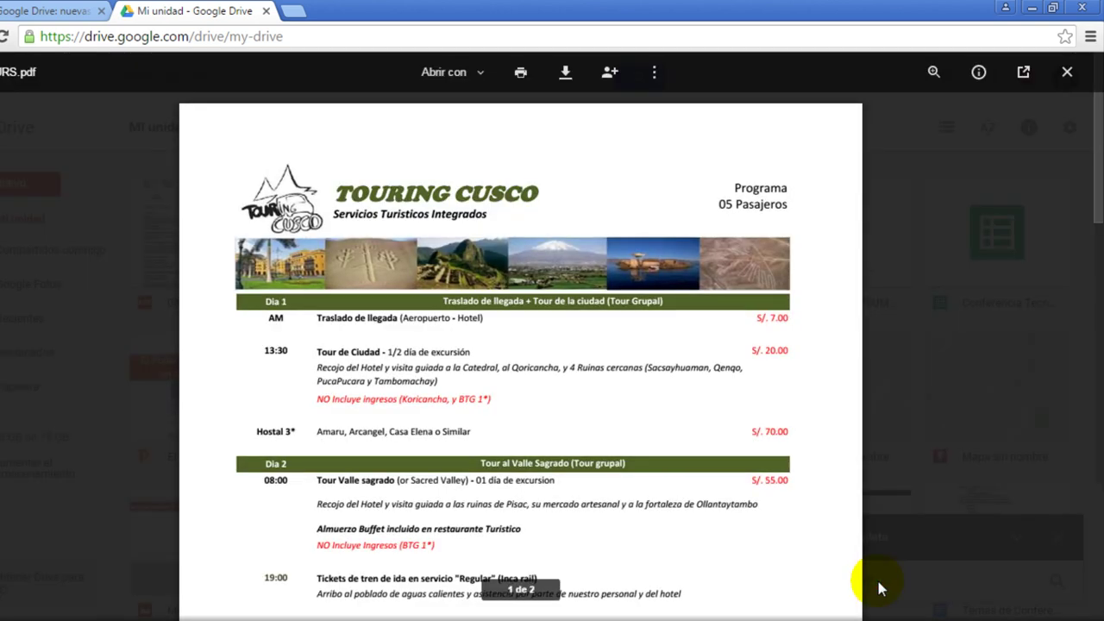
{"action": "left_click_drag", "start_coordinate": [1096, 226], "coordinate": [1095, 112]}
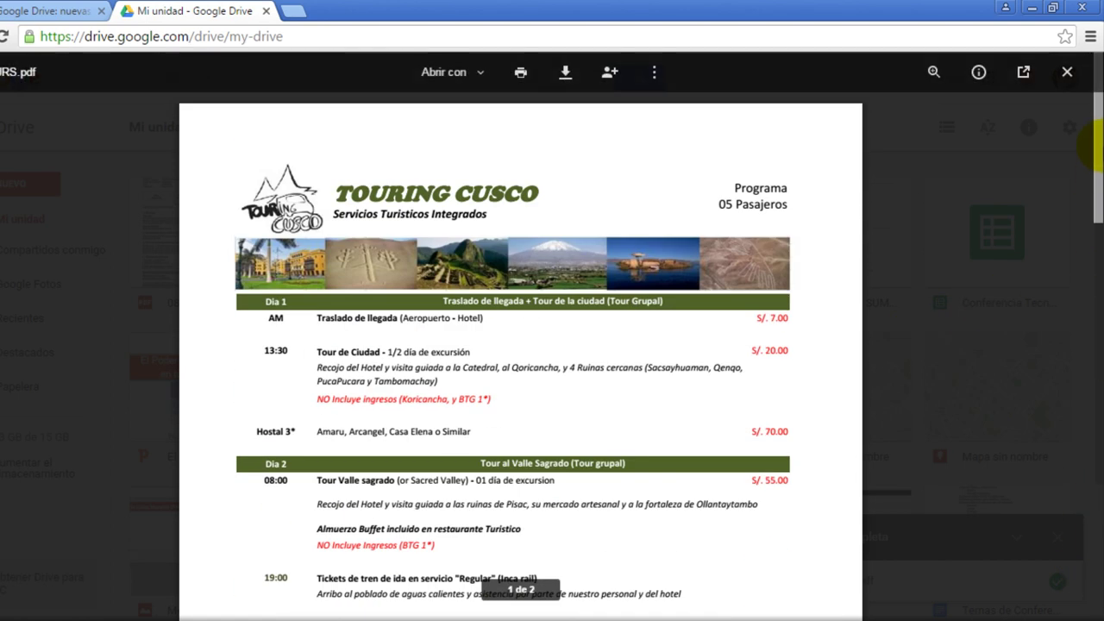
{"action": "left_click", "coordinate": [1067, 73]}
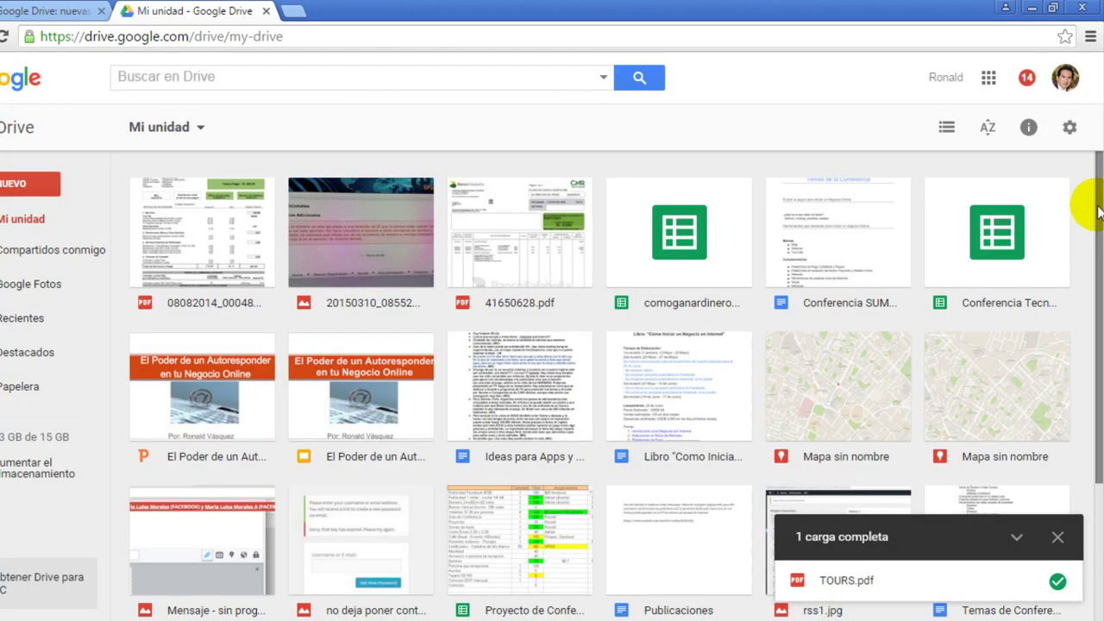
Turn on link sharing for TOURS.pdf in My Drive and copy its sharing link
{"action": "left_click_drag", "start_coordinate": [1097, 214], "coordinate": [1097, 352]}
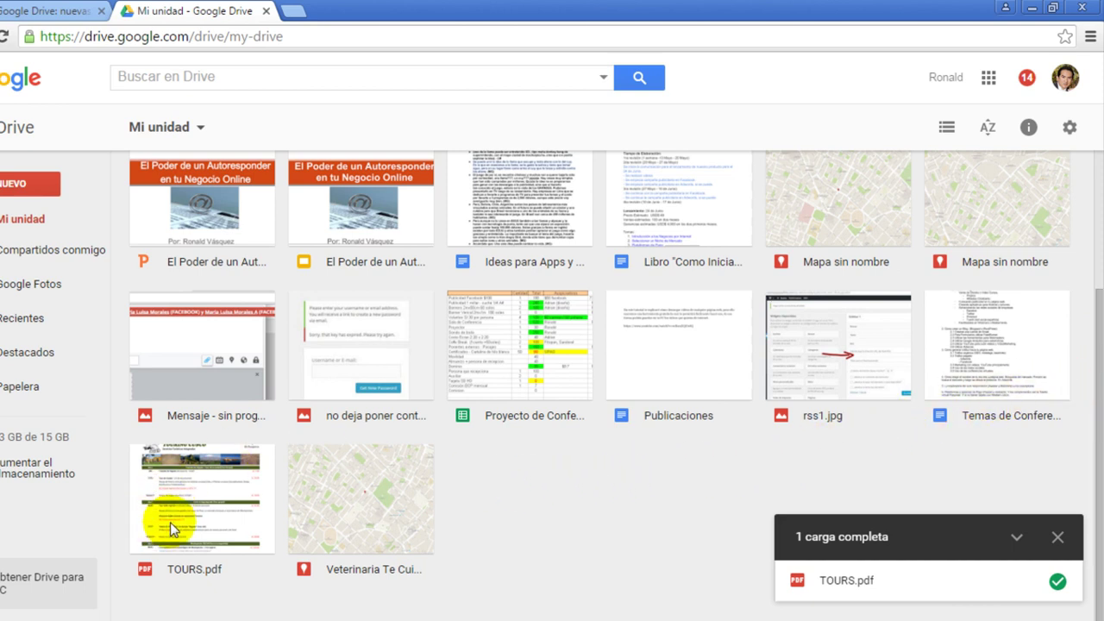
{"action": "left_click", "coordinate": [200, 496]}
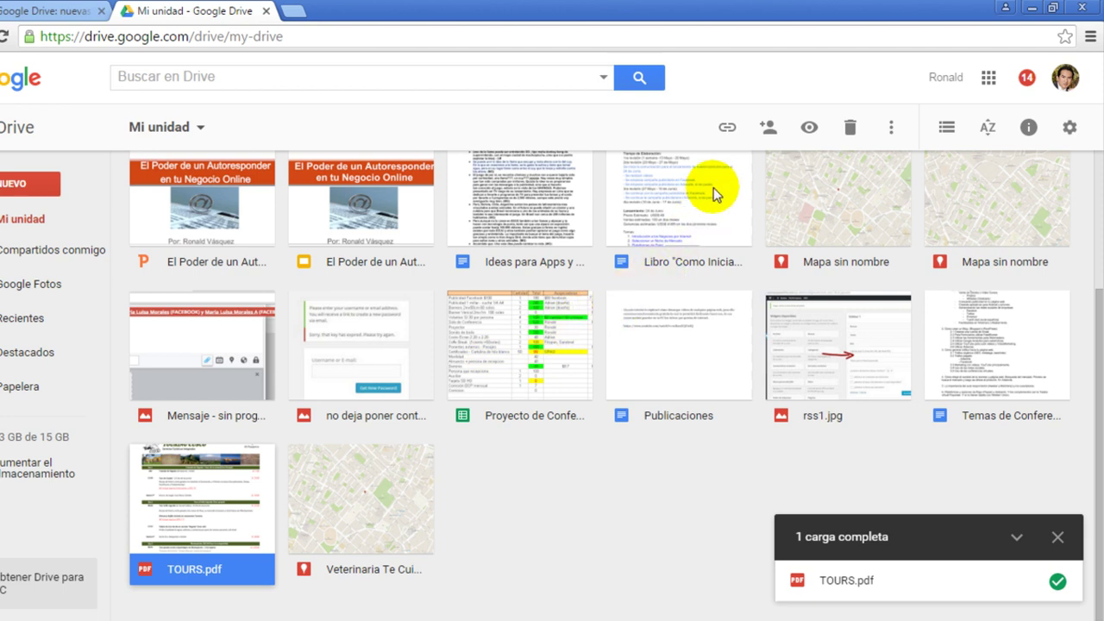
{"action": "left_click", "coordinate": [766, 130]}
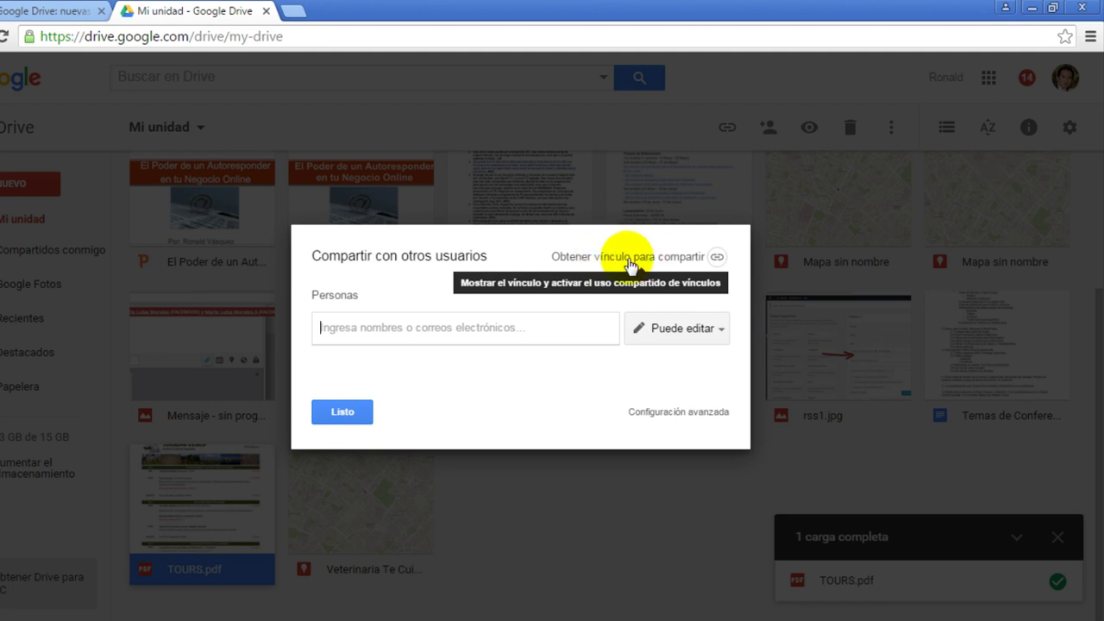
{"action": "left_click", "coordinate": [627, 258]}
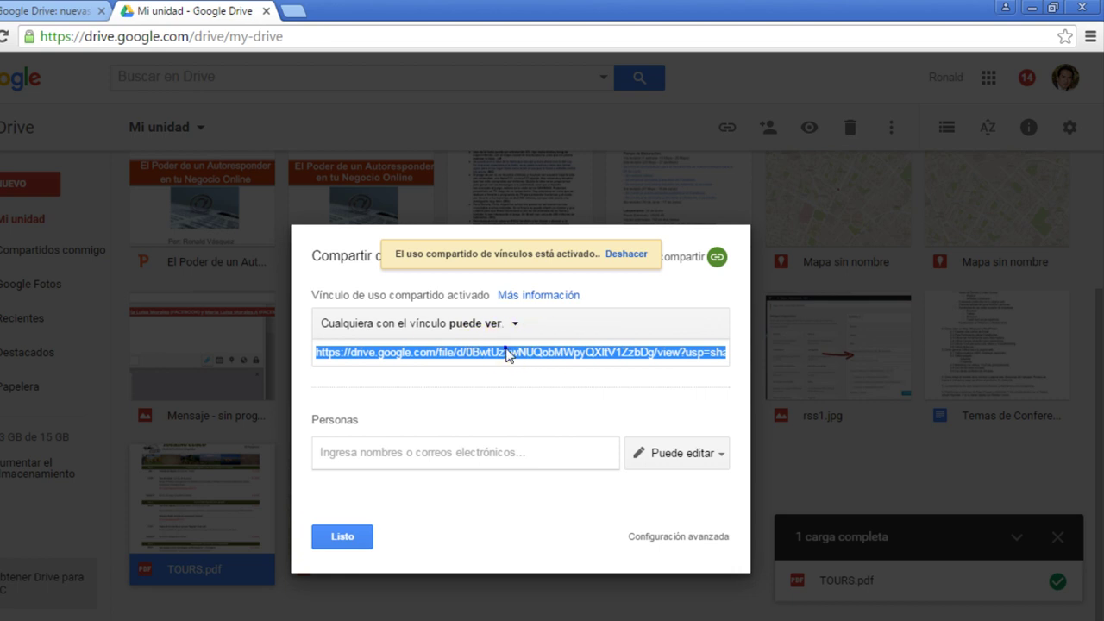
{"action": "right_click", "coordinate": [508, 355]}
{"action": "left_click", "coordinate": [525, 357]}
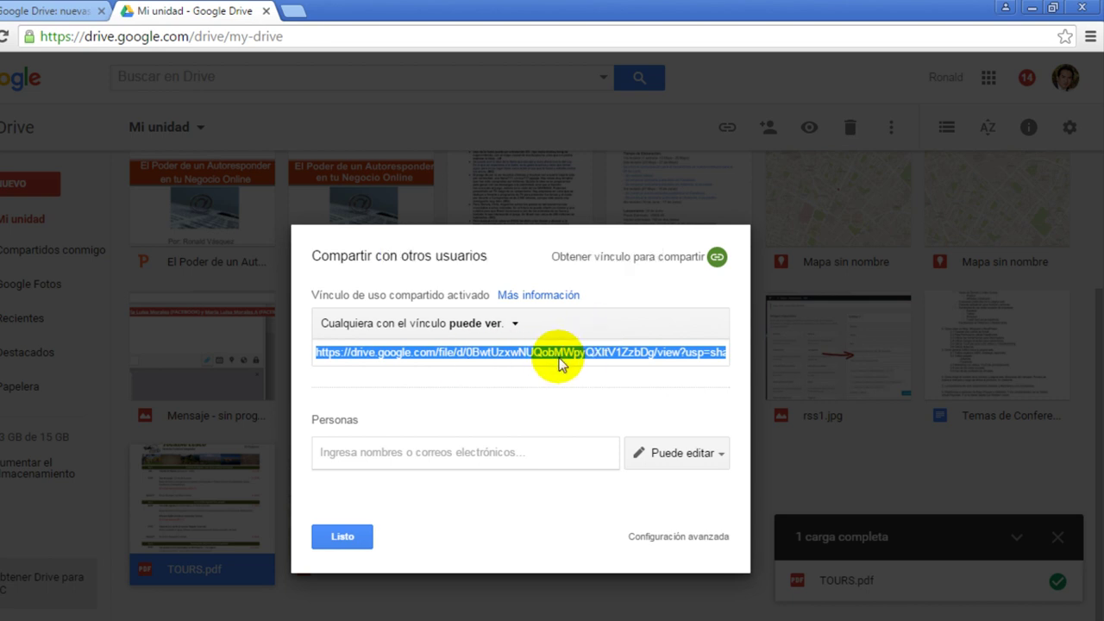
Review the link-sharing options in the advanced settings of TOURS.pdf and save "Sí: cualquier usuario que tenga el vínculo" with "Puede ver" access
{"action": "left_click", "coordinate": [686, 536]}
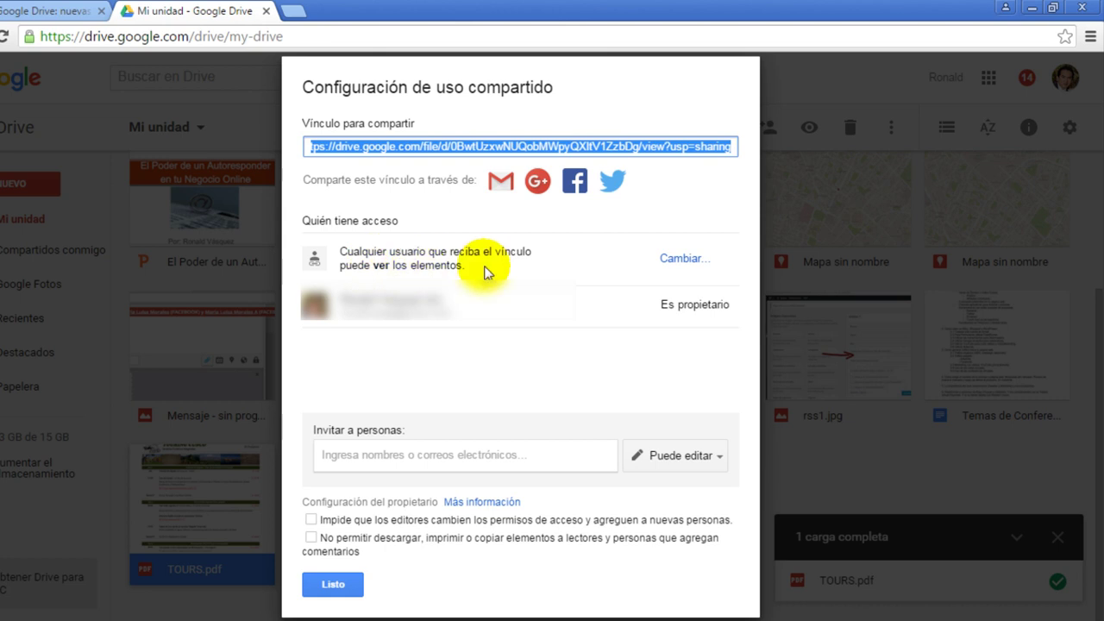
{"action": "left_click_drag", "start_coordinate": [373, 264], "coordinate": [338, 250]}
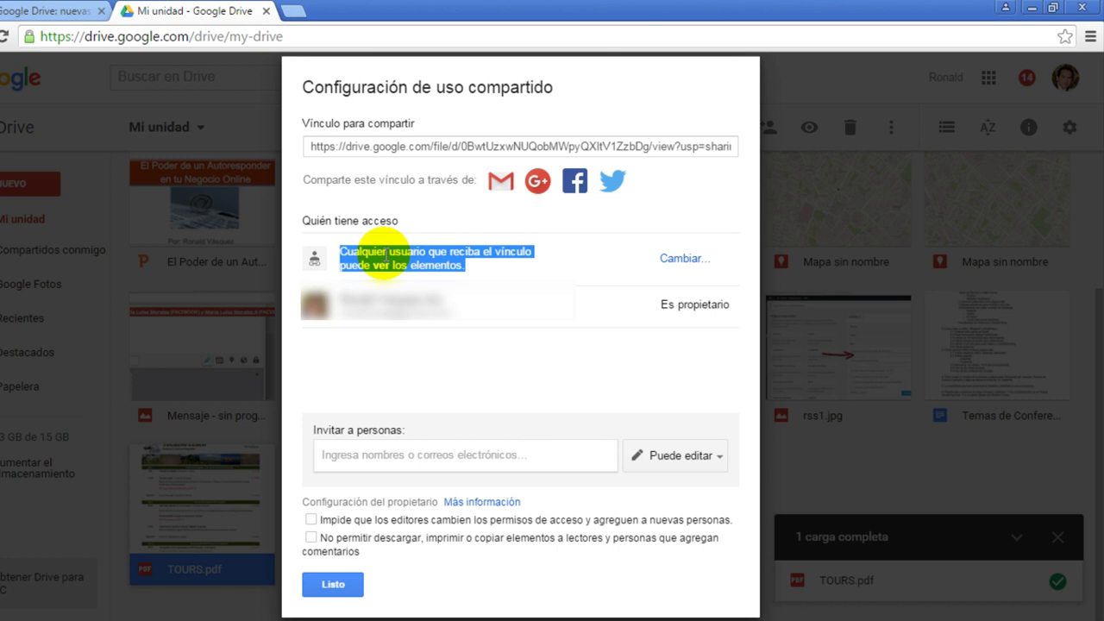
{"action": "left_click", "coordinate": [485, 271]}
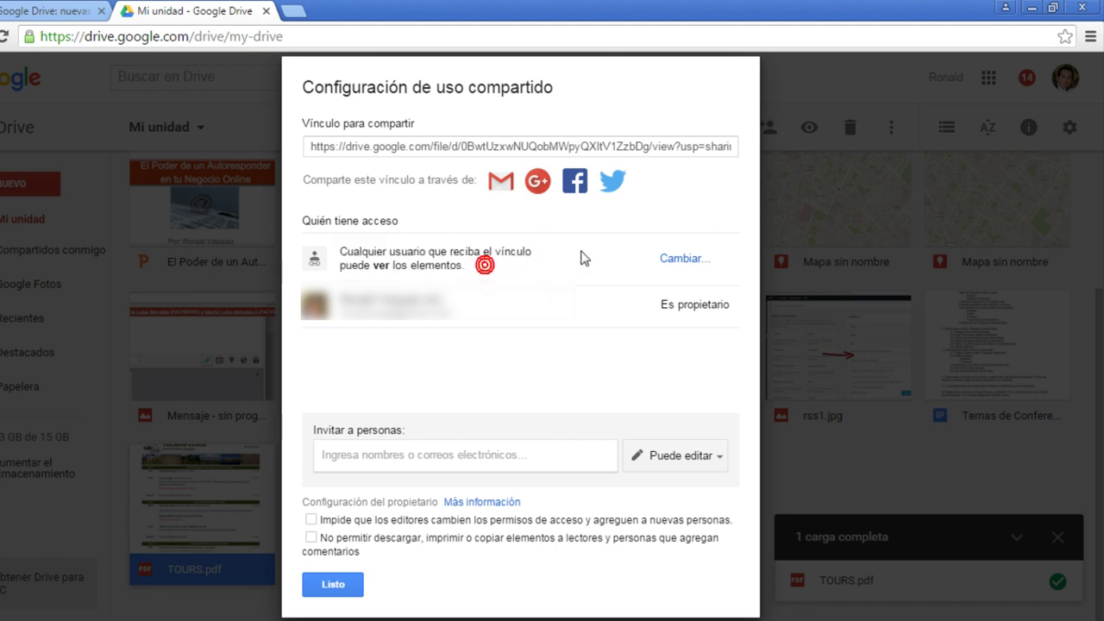
{"action": "left_click", "coordinate": [675, 263]}
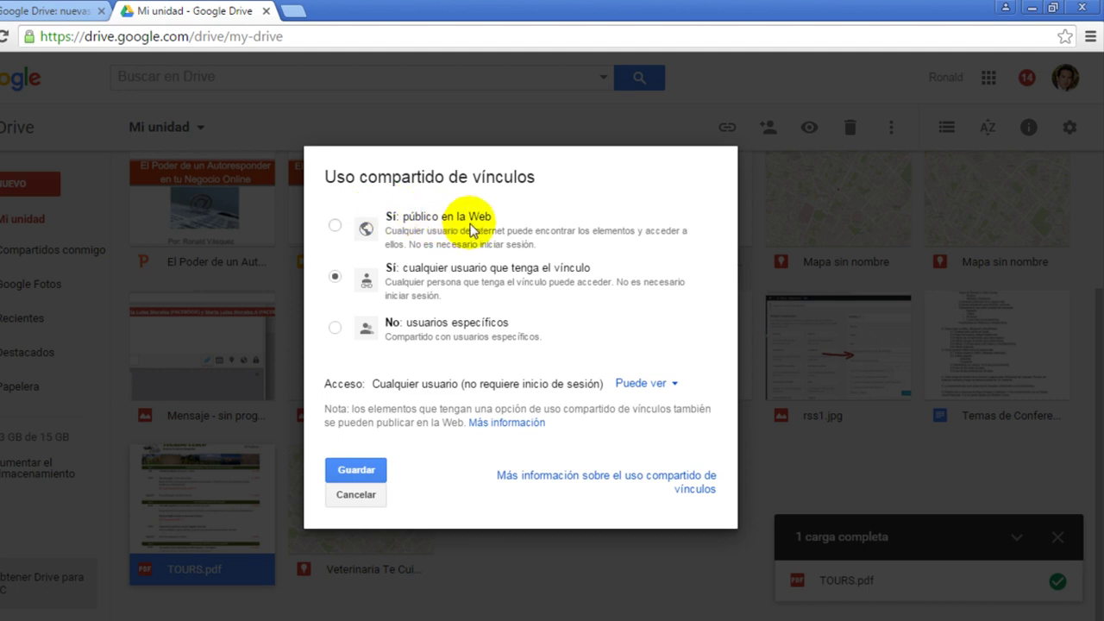
{"action": "left_click", "coordinate": [335, 225]}
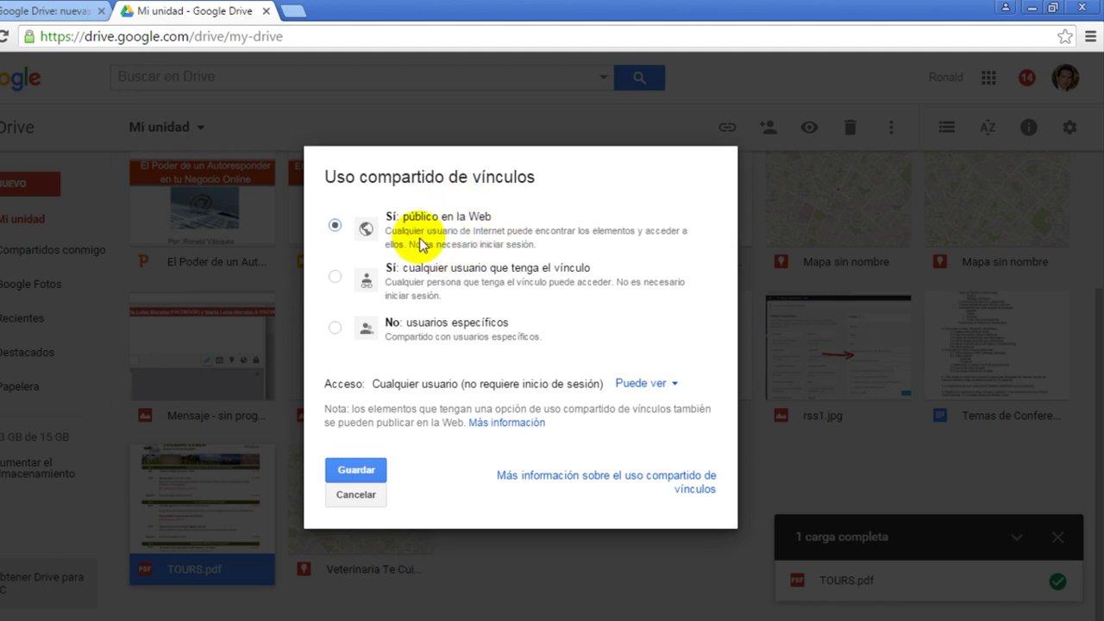
{"action": "left_click", "coordinate": [335, 276]}
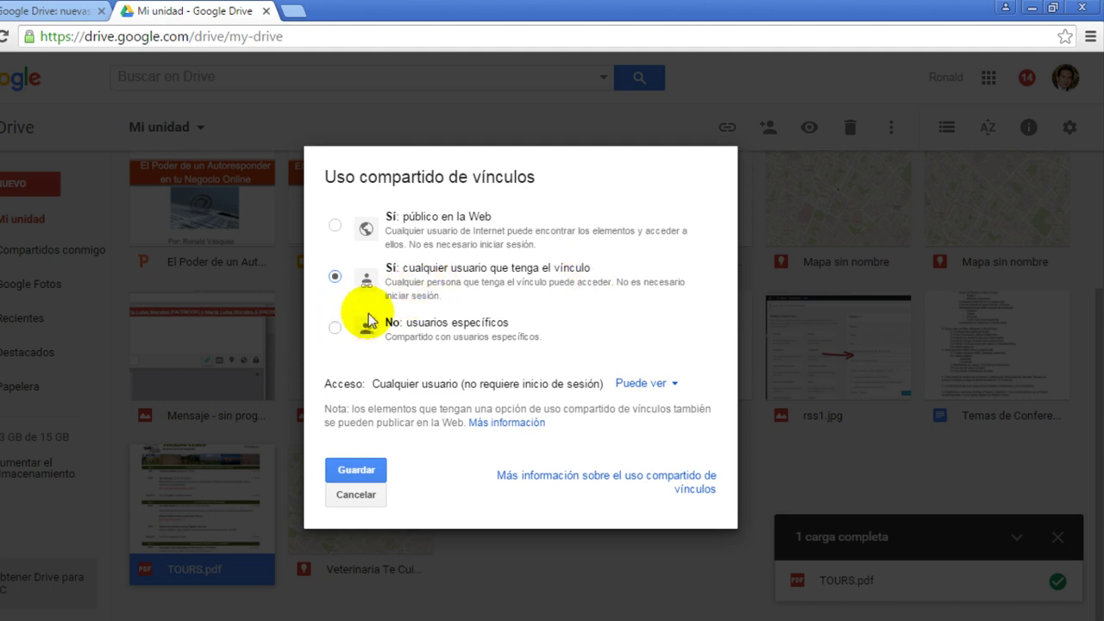
{"action": "left_click", "coordinate": [335, 328]}
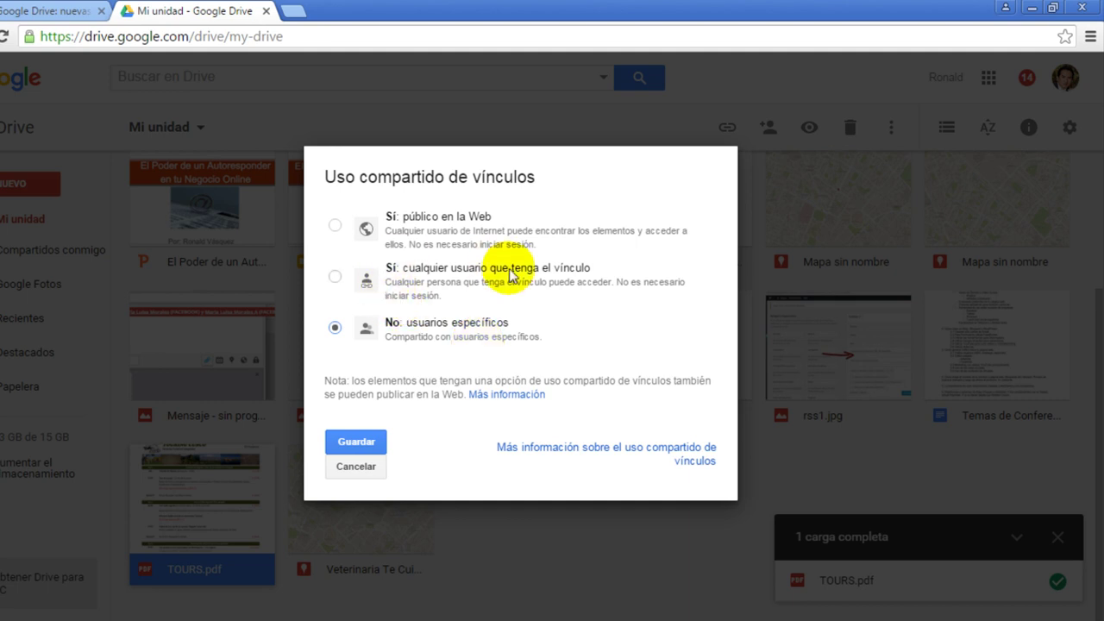
{"action": "left_click", "coordinate": [336, 276]}
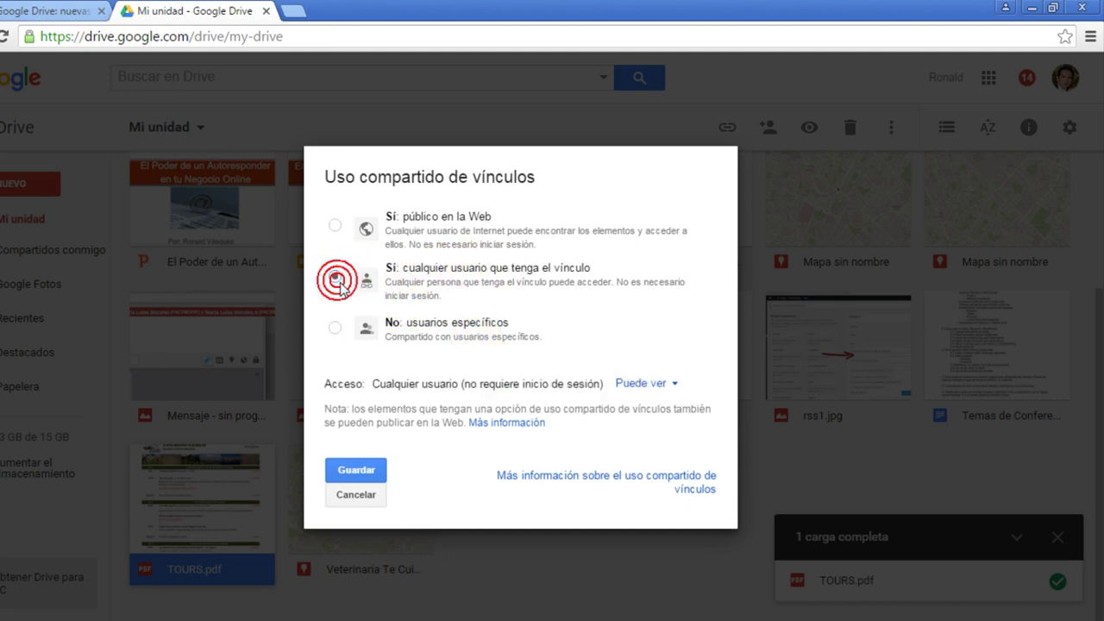
{"action": "left_click", "coordinate": [357, 470]}
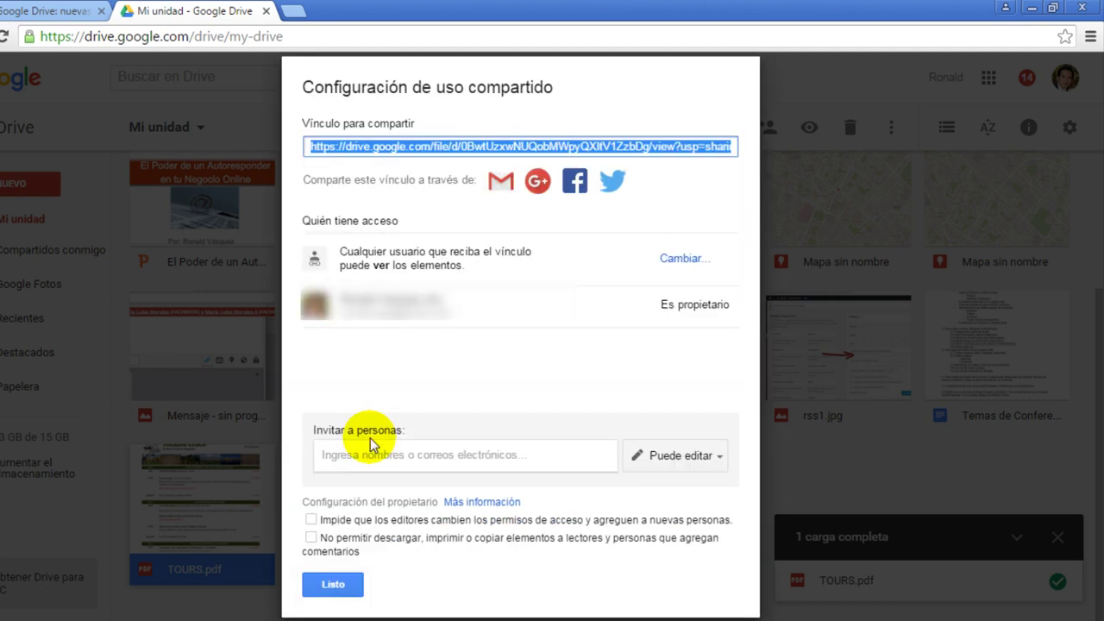
{"action": "left_click", "coordinate": [341, 583]}
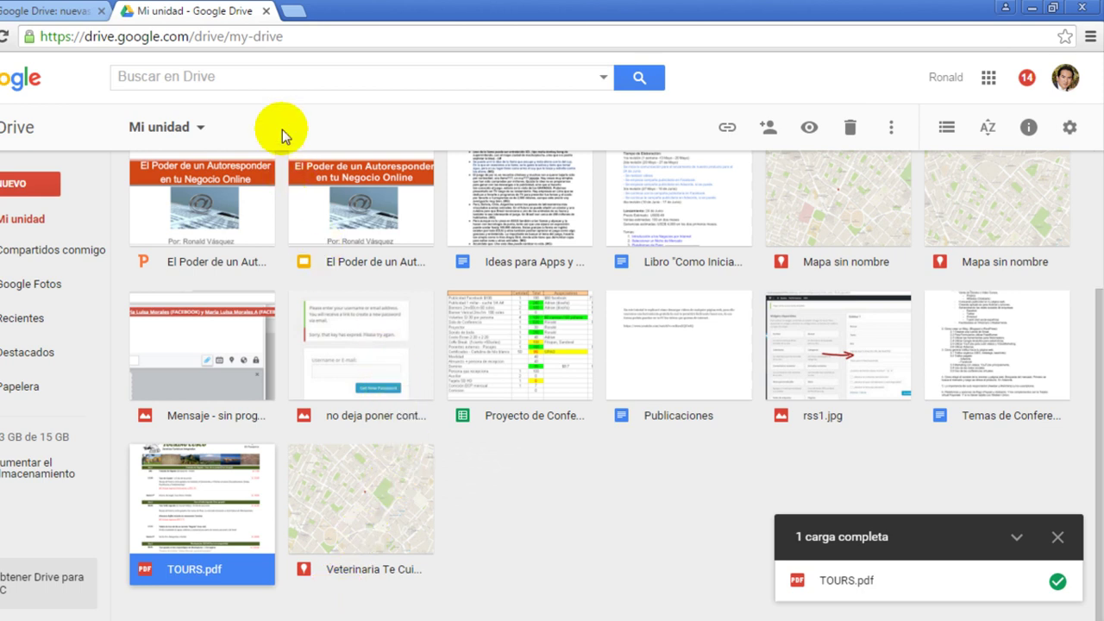
Open the copied sharing link in a new browser tab and download TOURS.pdf from the shared view
{"action": "left_click", "coordinate": [293, 10]}
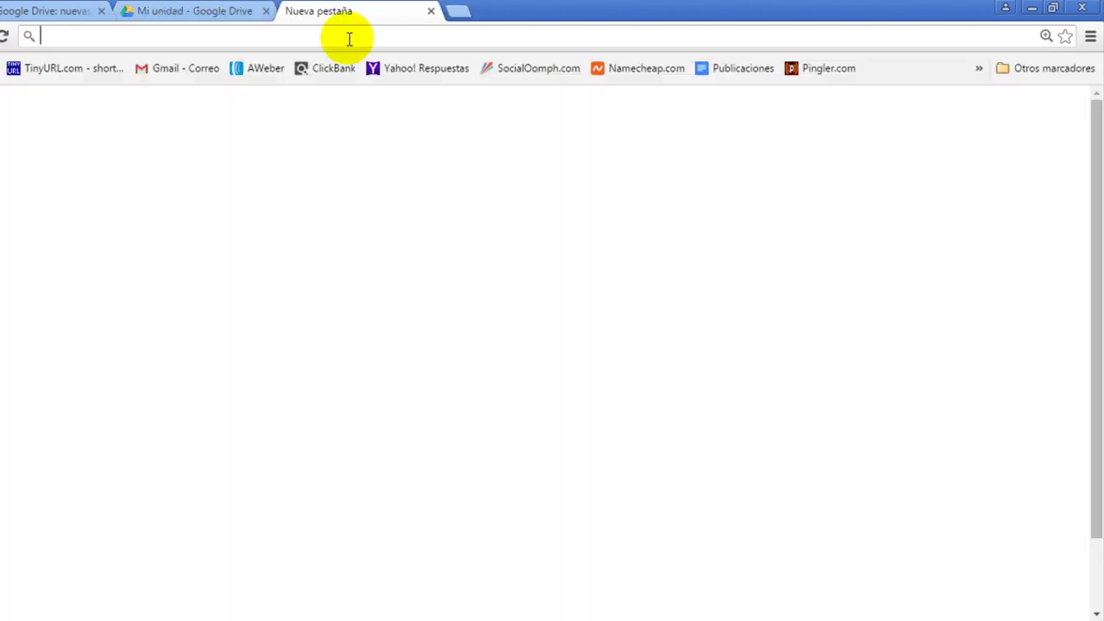
{"action": "right_click", "coordinate": [181, 38]}
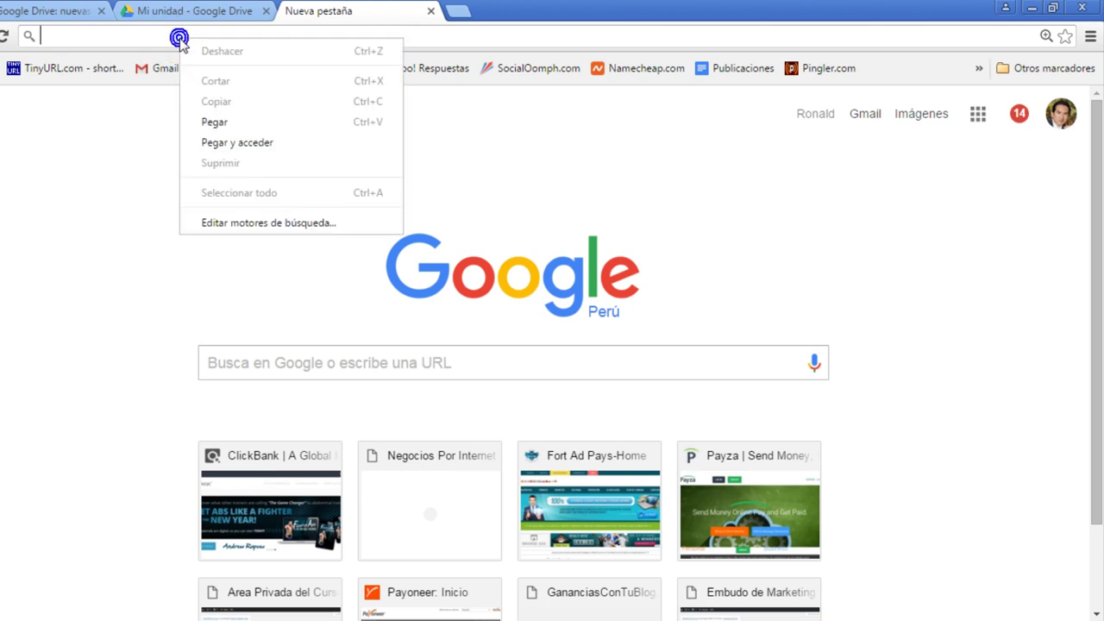
{"action": "left_click", "coordinate": [239, 121]}
{"action": "left_click", "coordinate": [582, 69]}
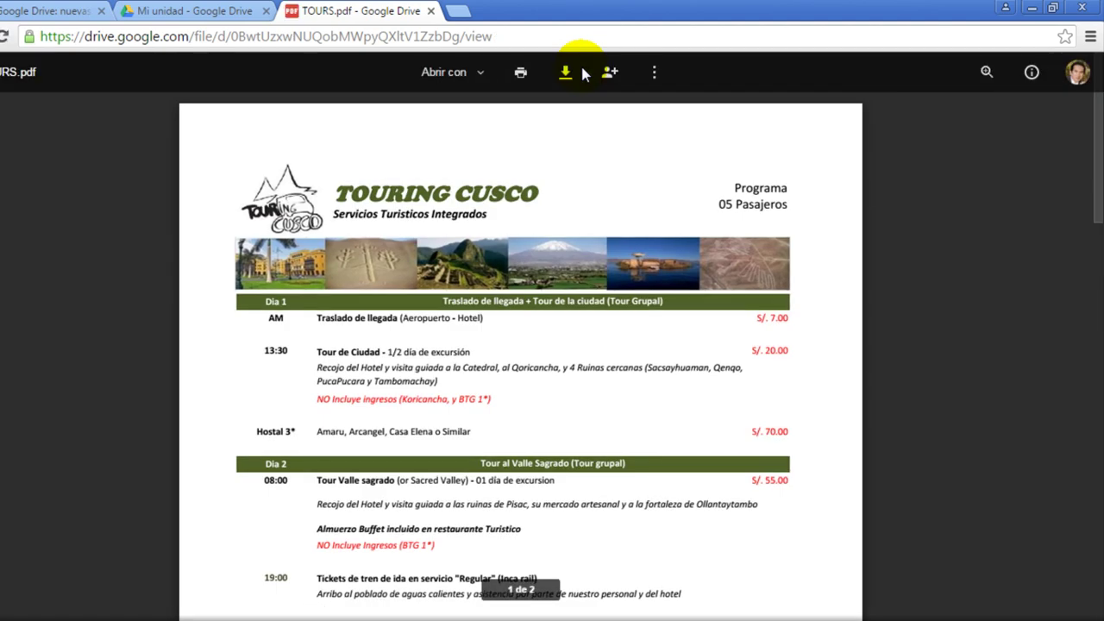
{"action": "left_click_drag", "start_coordinate": [1091, 158], "coordinate": [1077, 69]}
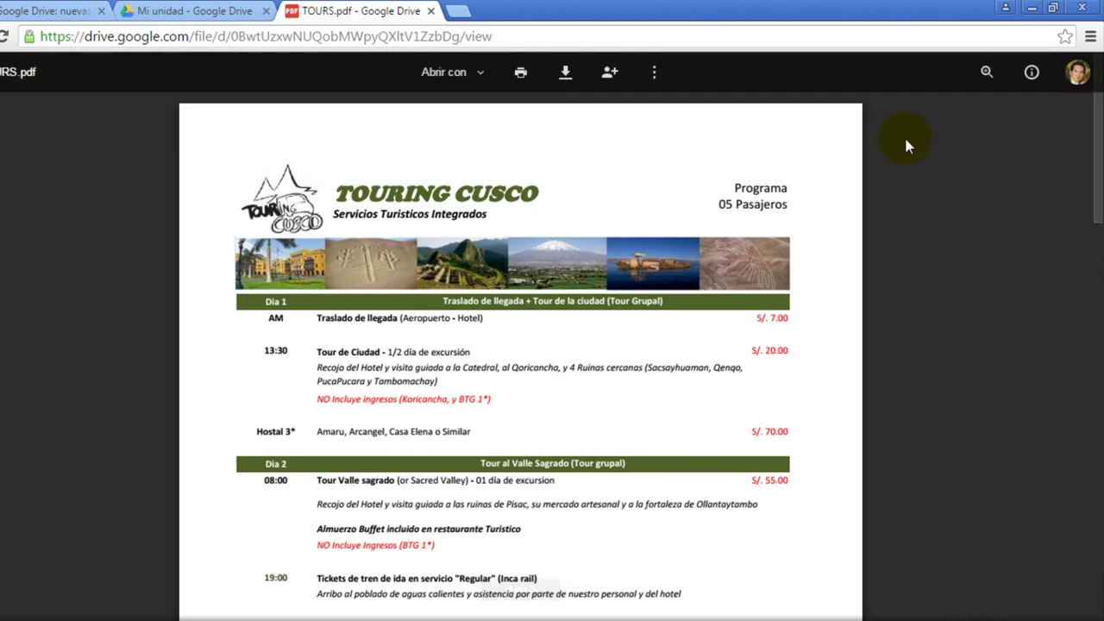
{"action": "left_click", "coordinate": [565, 74]}
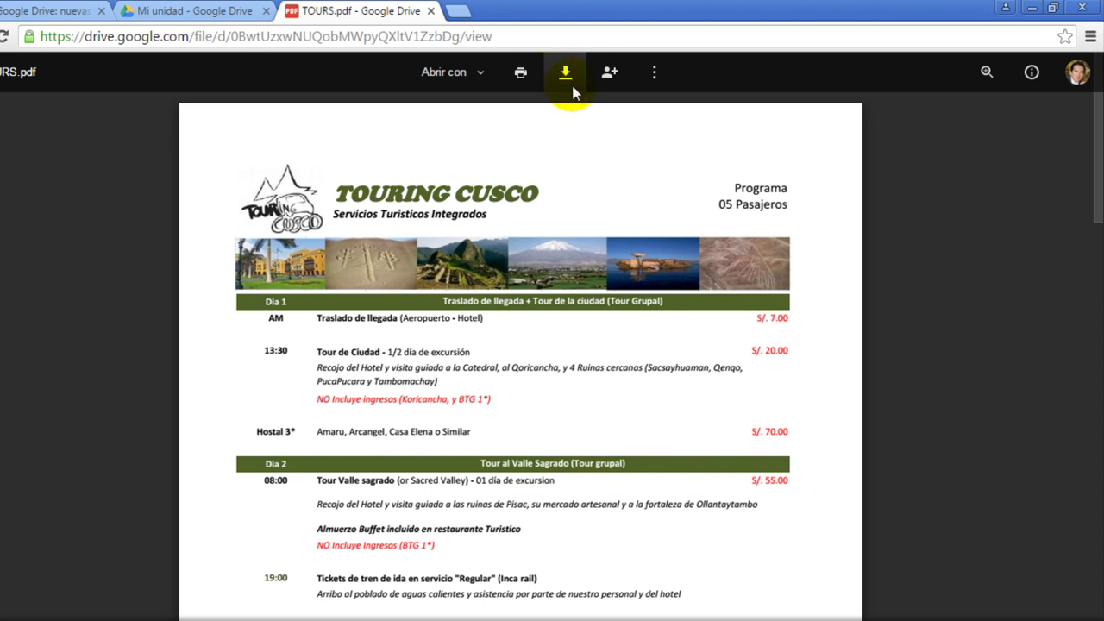